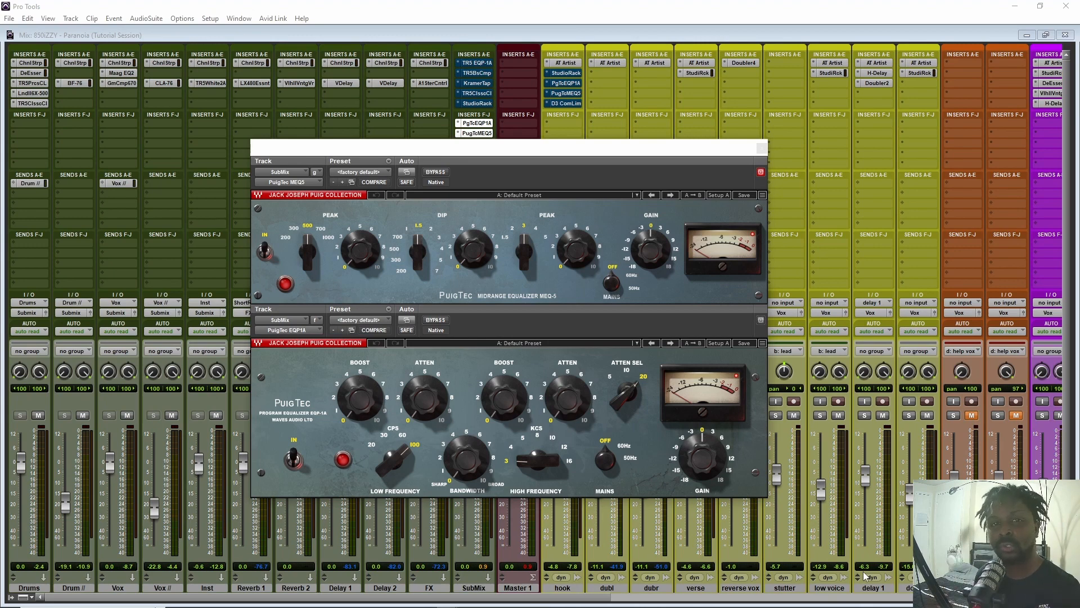
Lower the PuigTec EQP1A output gain to about -1.2 dB and reset it to 0 dB.
mouse_move(504, 388)
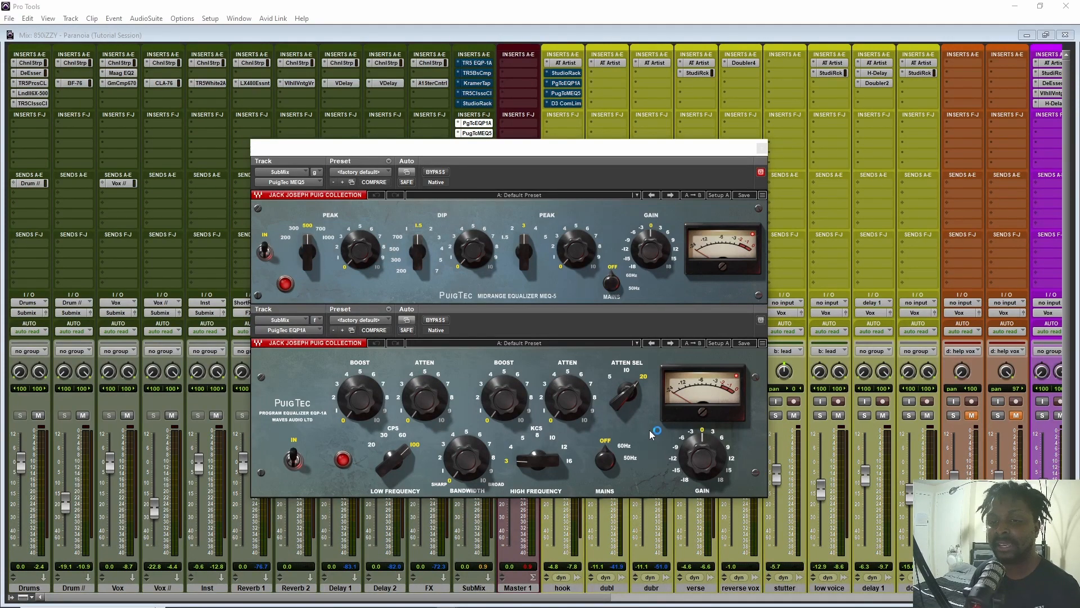
mouse_move(708, 475)
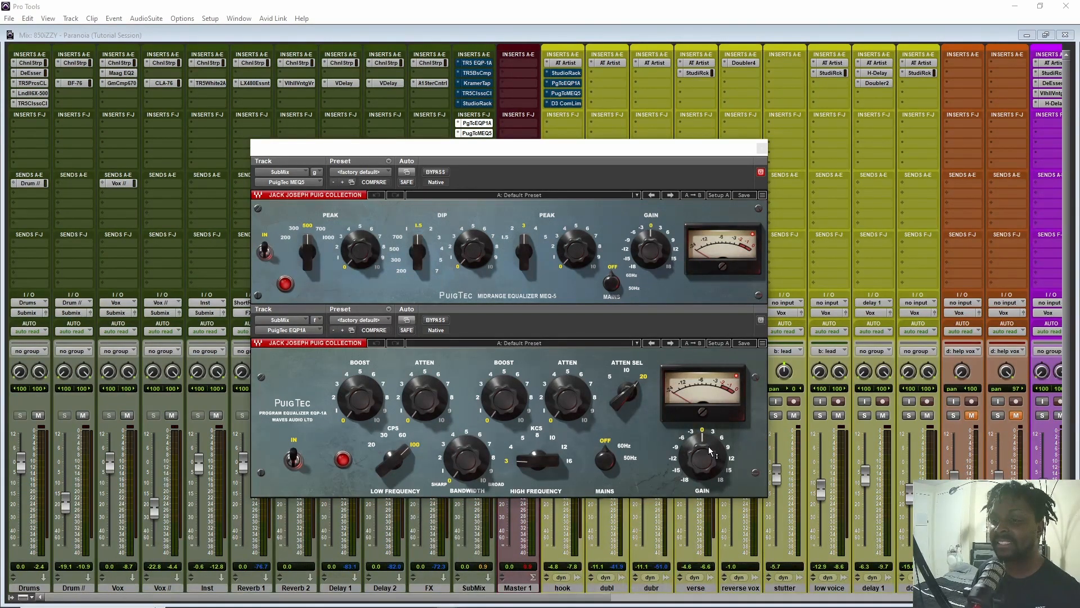
mouse_move(710, 450)
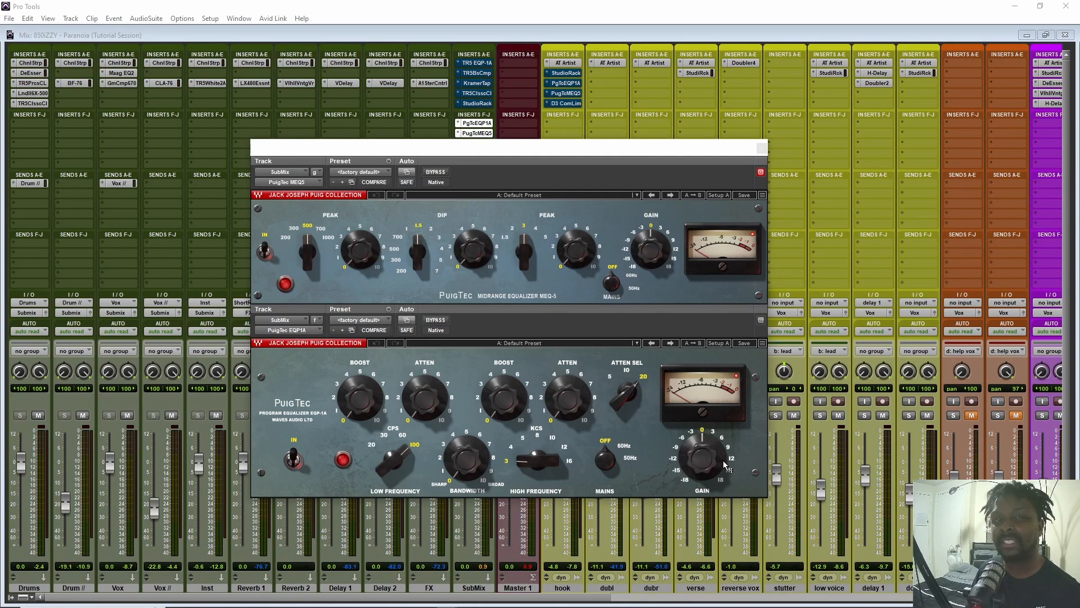
left_click_drag(708, 467, 706, 461)
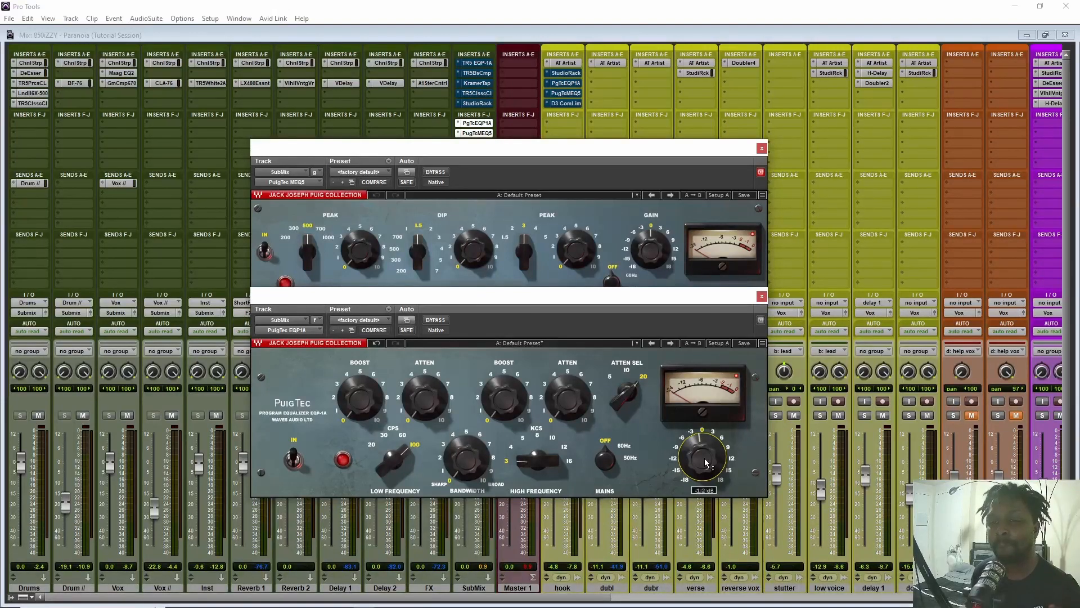
left_click(705, 458, "alt")
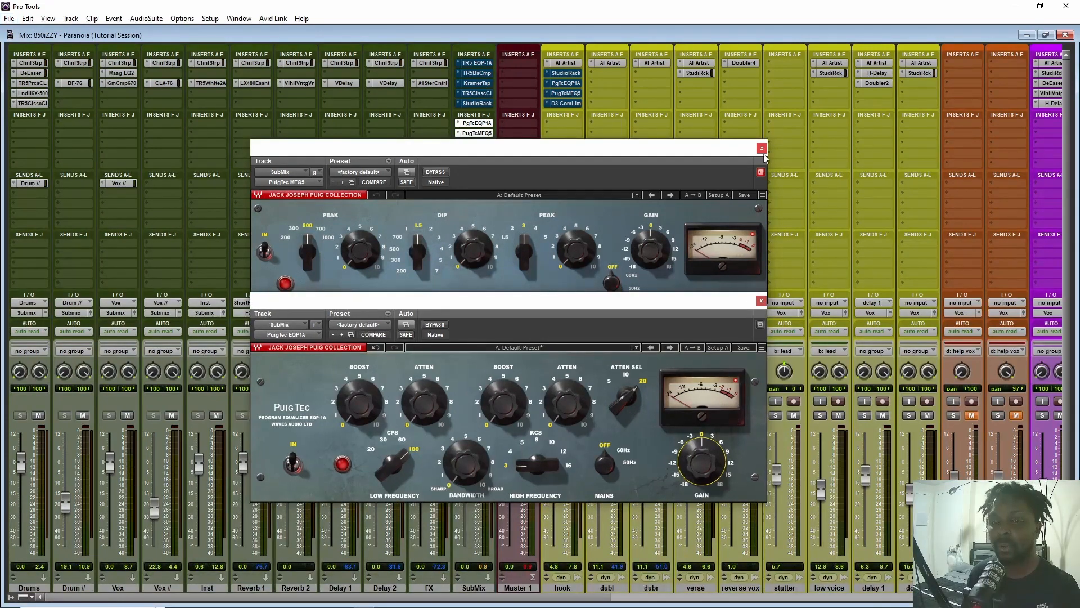
Close the PuigTec MEQ5 window and move the EQP1A window higher over the mixer.
left_click(762, 148)
left_click_drag(450, 307, 425, 201)
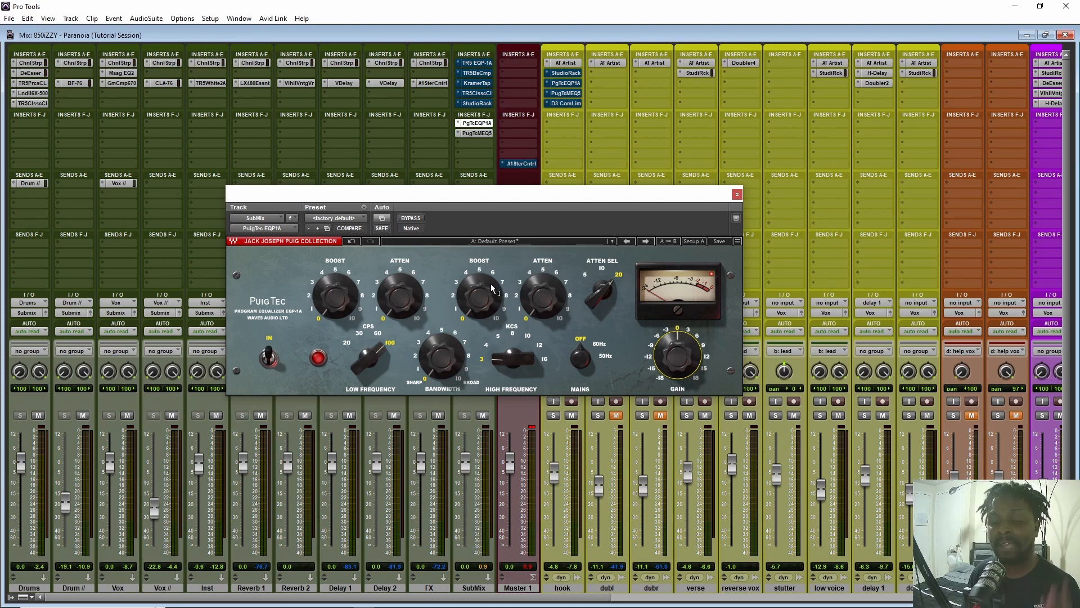
Switch the EQP1A low-frequency selector to 20 Hz and back to 100 Hz.
mouse_move(483, 293)
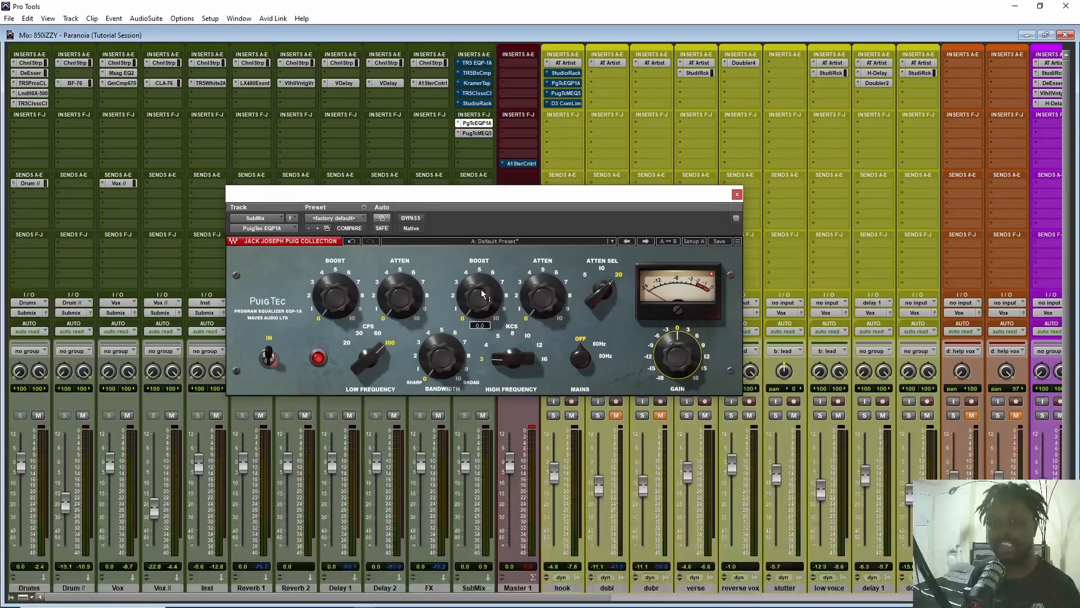
mouse_move(613, 298)
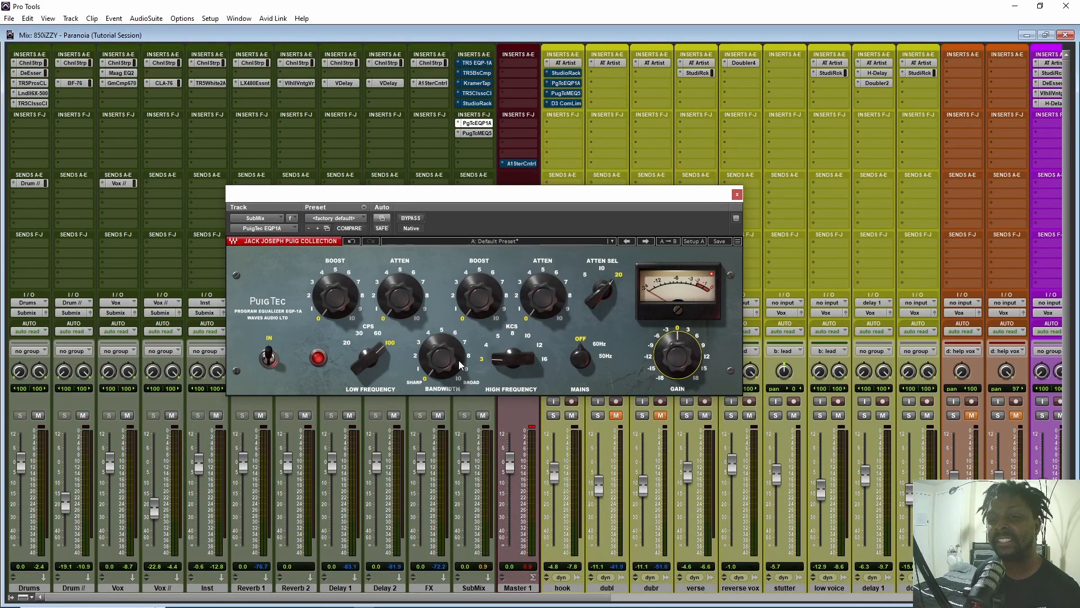
mouse_move(528, 293)
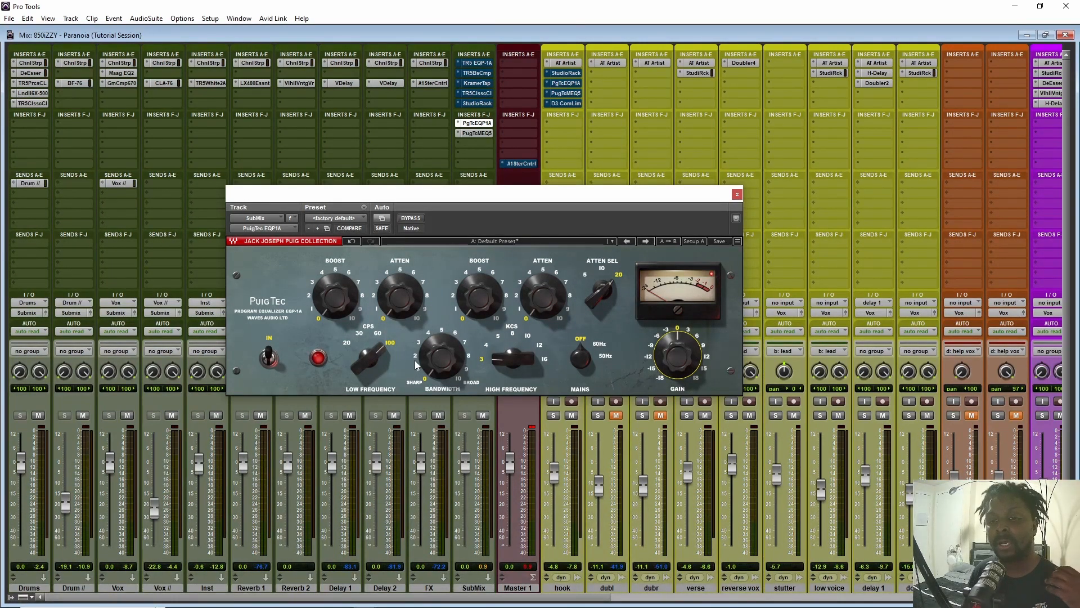
left_click_drag(375, 358, 376, 394)
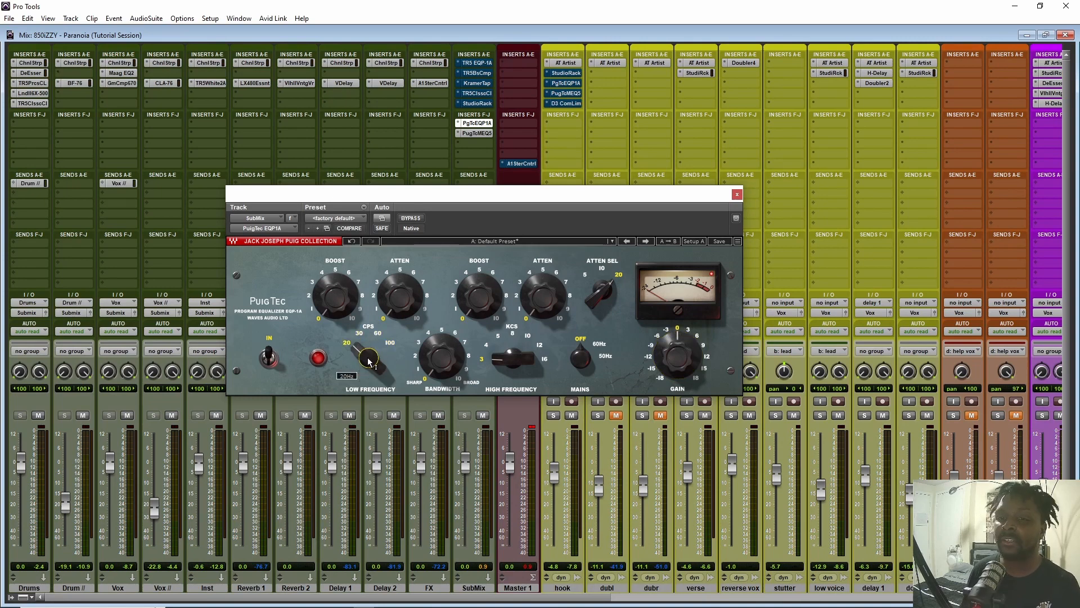
mouse_move(369, 358)
left_mouse_down()
mouse_move(368, 343)
mouse_move(370, 380)
mouse_move(369, 346)
left_mouse_up()
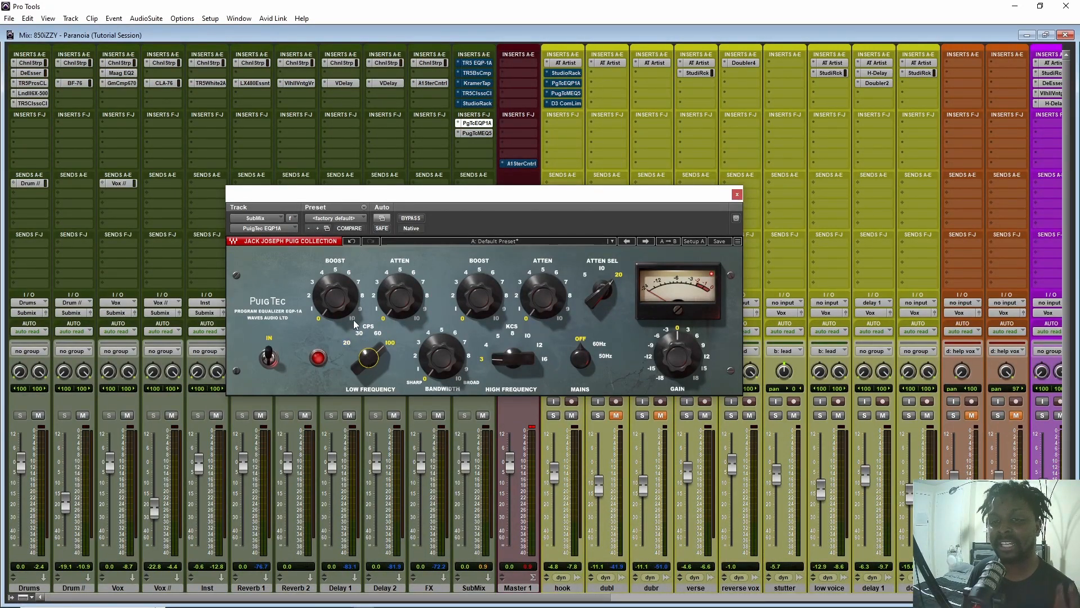
Raise the low-frequency boost to its maximum, reset it to 0, and try the low-frequency attenuation knob.
left_click_drag(336, 312, 336, 262)
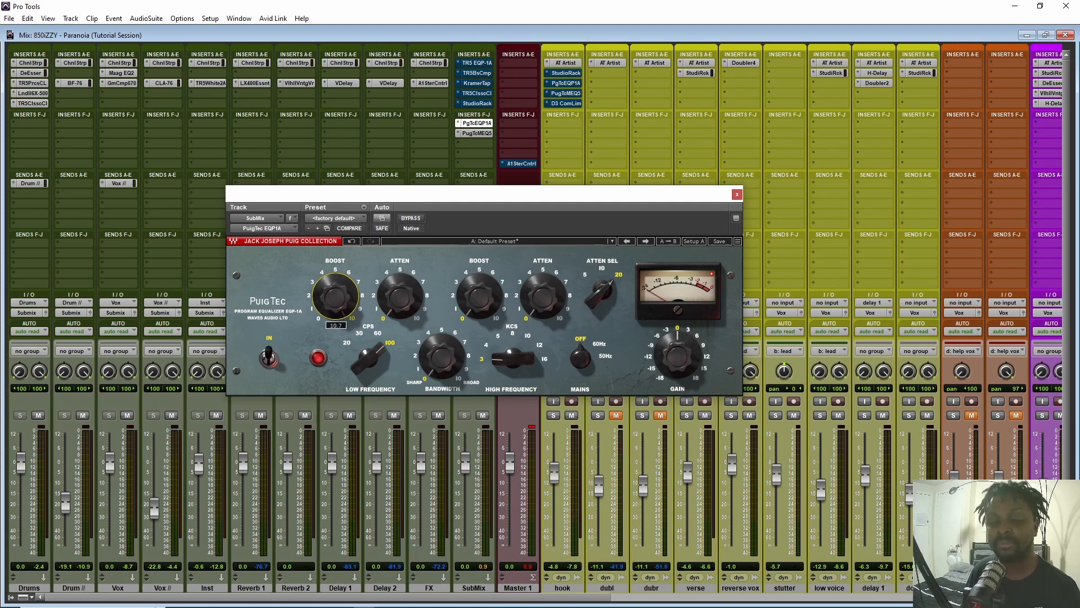
left_click(351, 312, "alt")
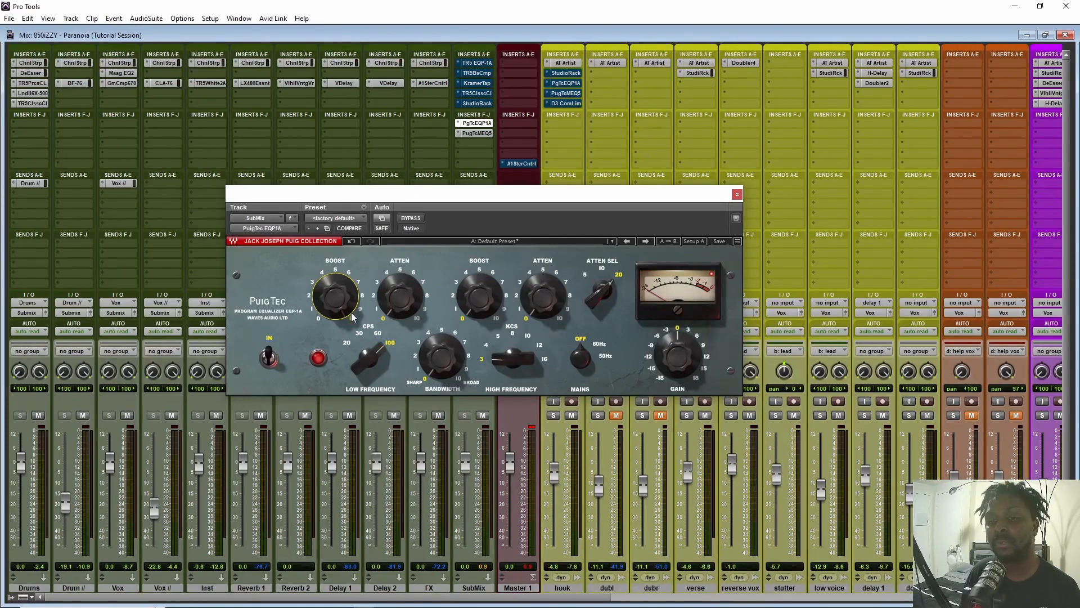
mouse_move(391, 311)
left_mouse_down()
mouse_move(397, 267)
mouse_move(404, 308)
left_mouse_up()
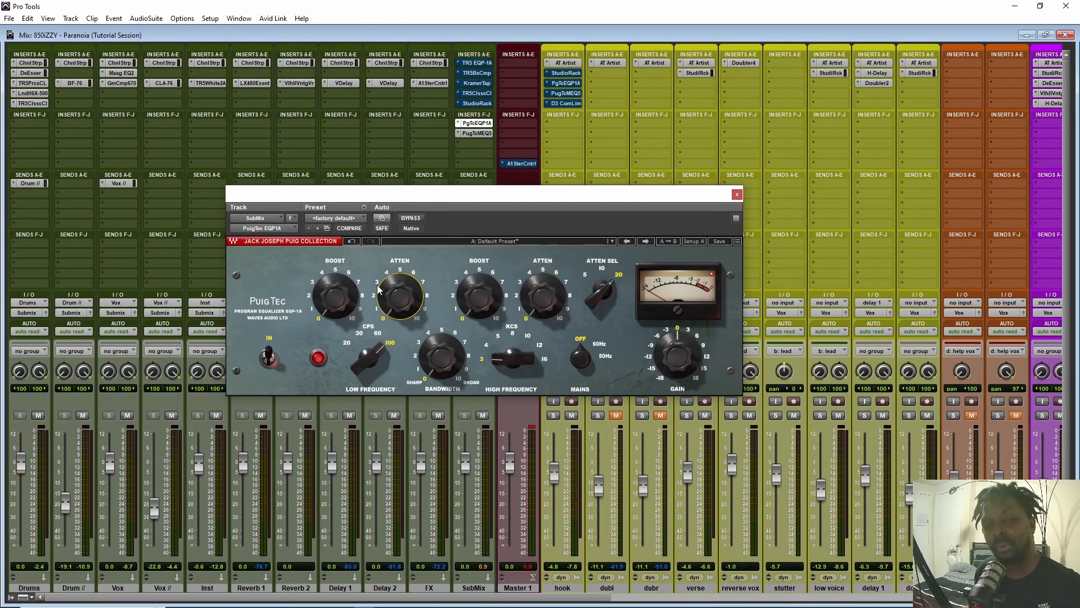
Set the low-frequency boost to about 3 and the low-frequency attenuation to about 4.
mouse_move(393, 315)
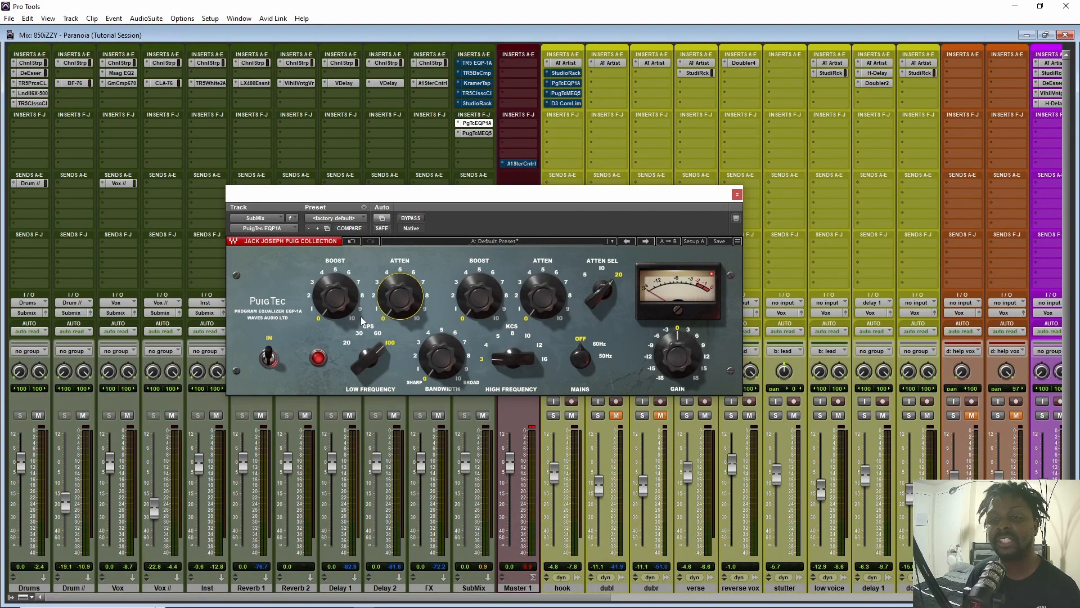
left_click_drag(325, 308, 328, 290)
left_click_drag(397, 307, 397, 292)
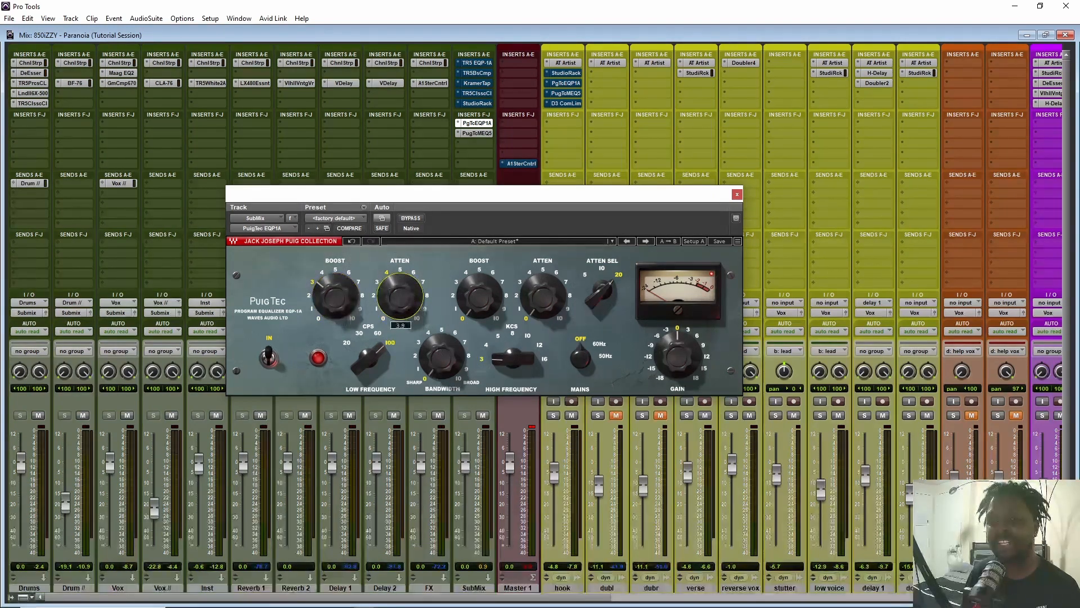
Return the low-frequency boost to 0 and raise the low-frequency attenuation to about 6.
mouse_move(373, 372)
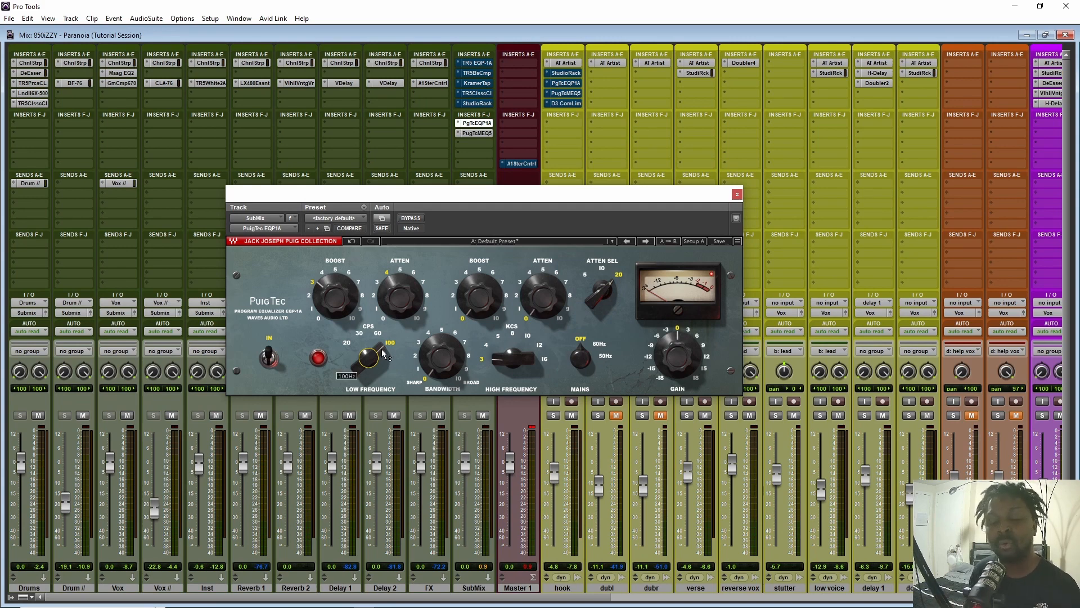
left_click_drag(338, 314, 339, 328)
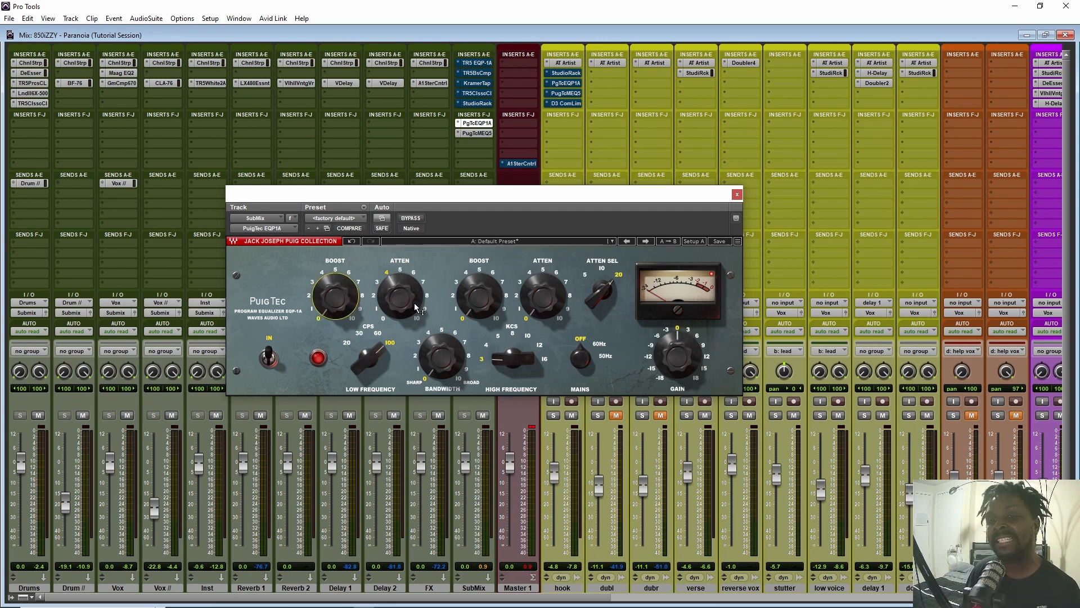
left_click_drag(404, 307, 404, 284)
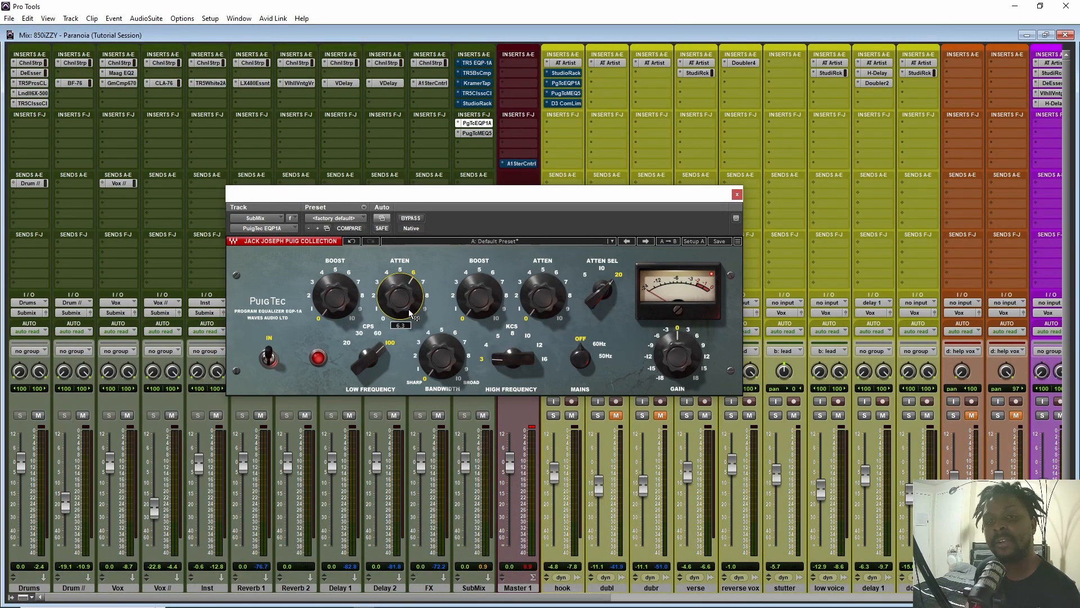
Raise the low-frequency boost to about 2.8, and return both the low-frequency attenuation and boost to 0.
mouse_move(353, 309)
left_mouse_down()
mouse_move(353, 290)
mouse_move(341, 306)
left_mouse_up()
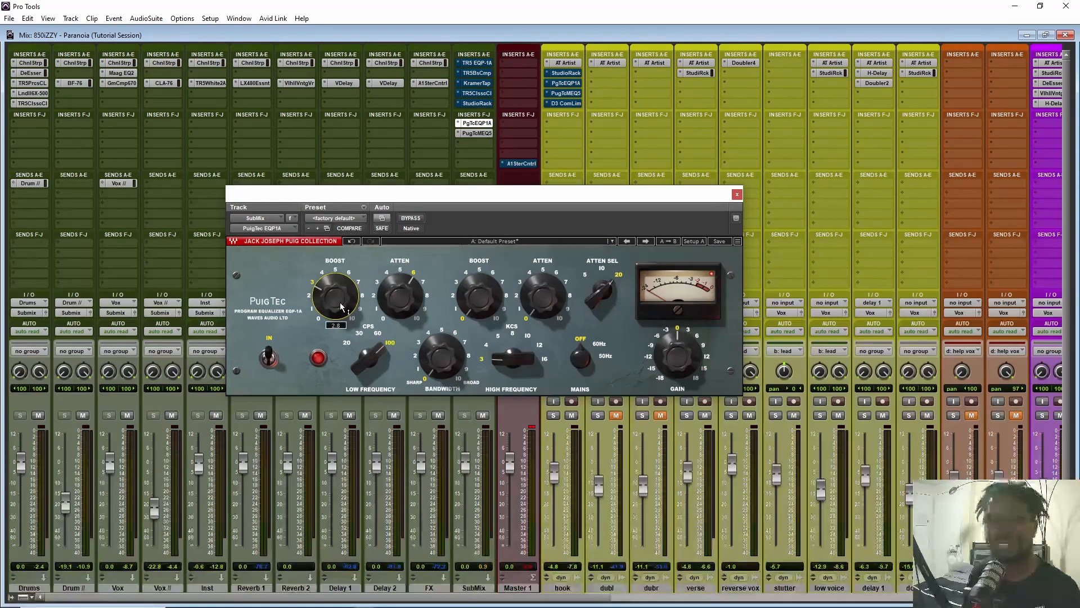
left_click_drag(419, 294, 419, 332)
left_click(338, 305, "alt")
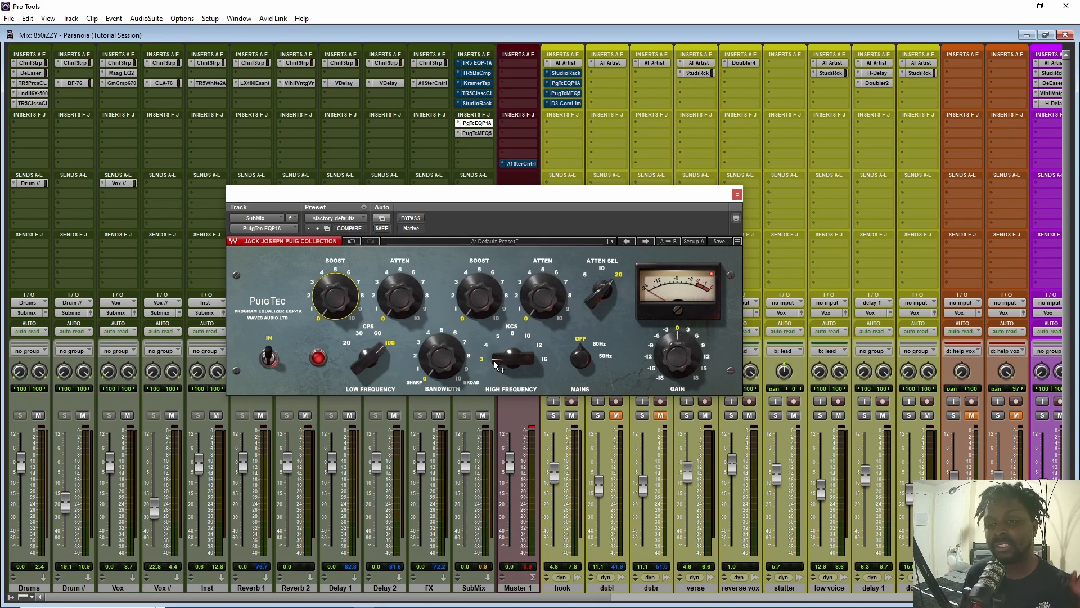
Set the EQP1A high-frequency selector to 16 kHz.
mouse_move(504, 365)
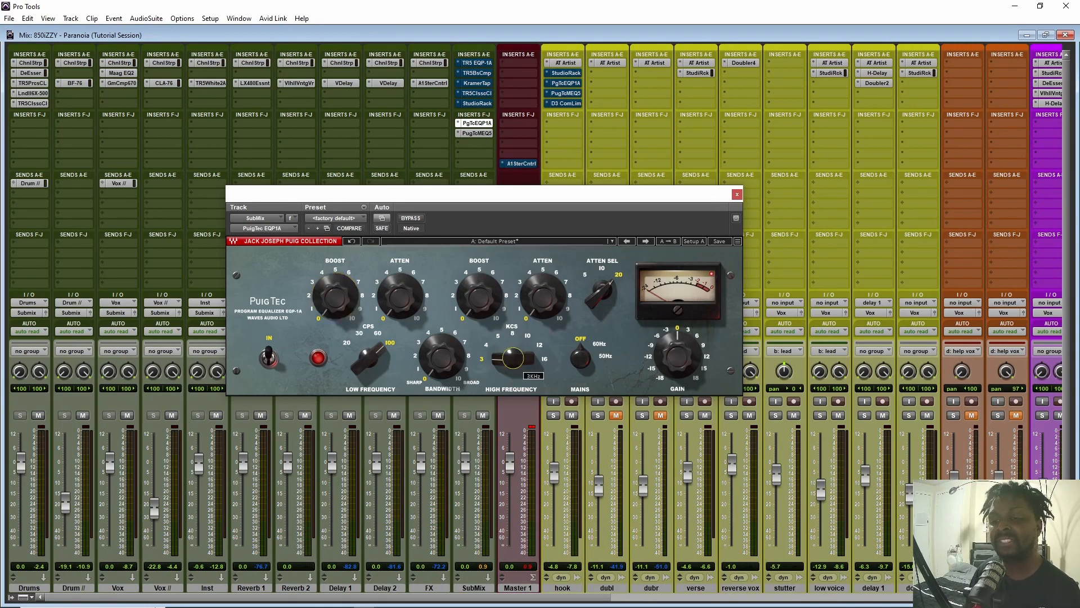
left_click_drag(507, 365, 516, 370)
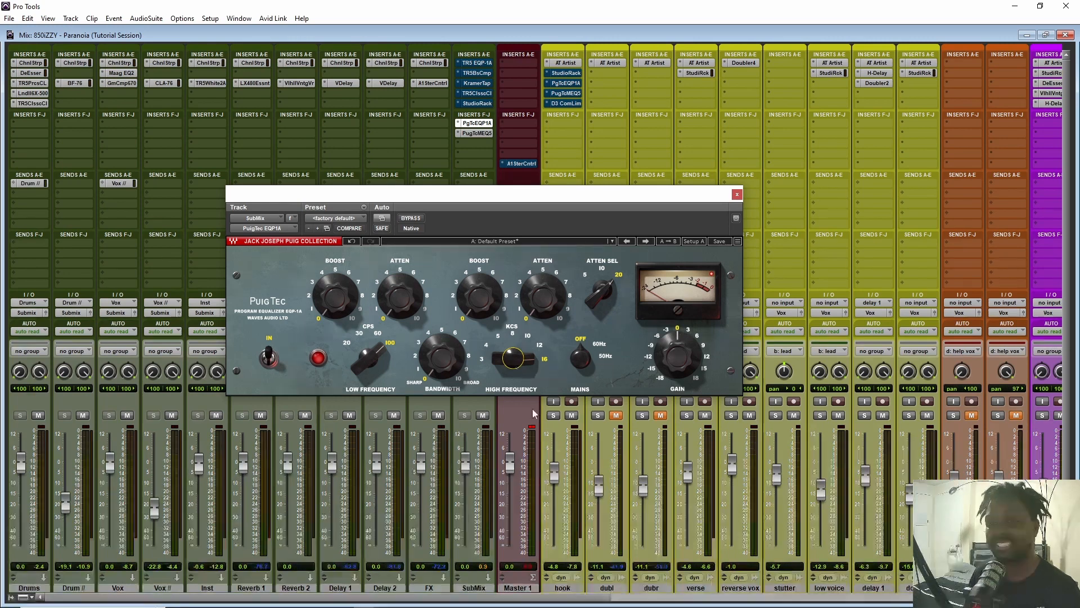
Raise the high-frequency boost and attenuation to about 5 each and reset both knobs to 0.
left_click(484, 304)
left_click(551, 297)
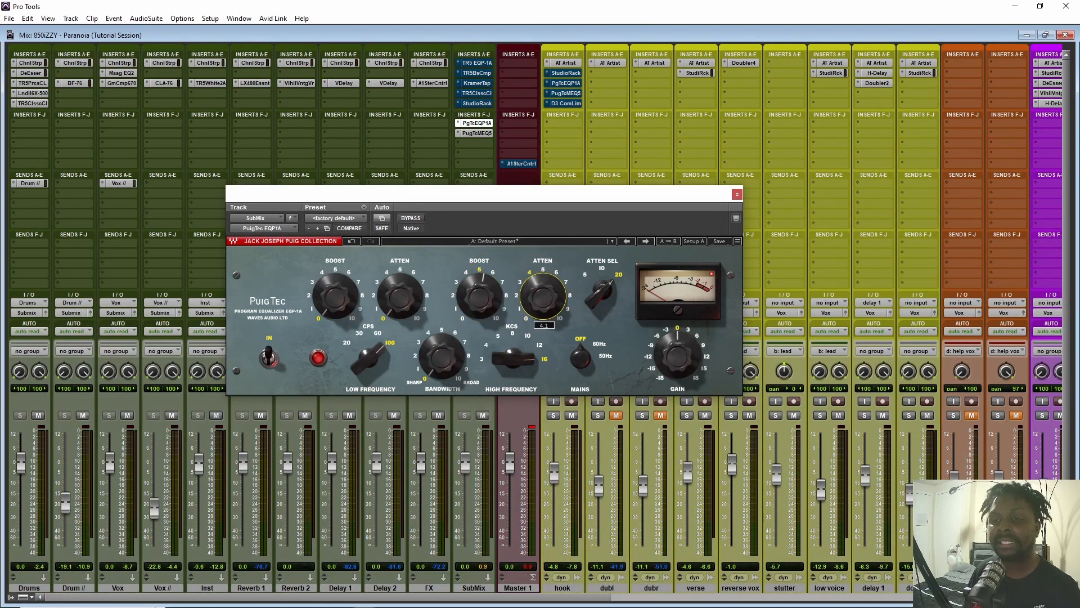
left_click(495, 296, "alt")
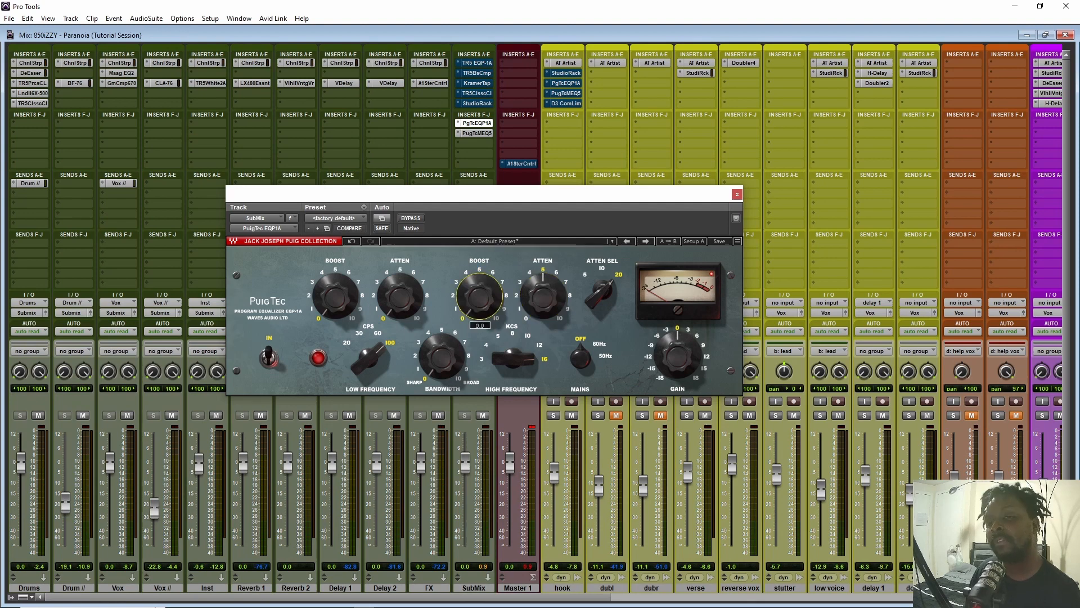
left_click(553, 297, "alt")
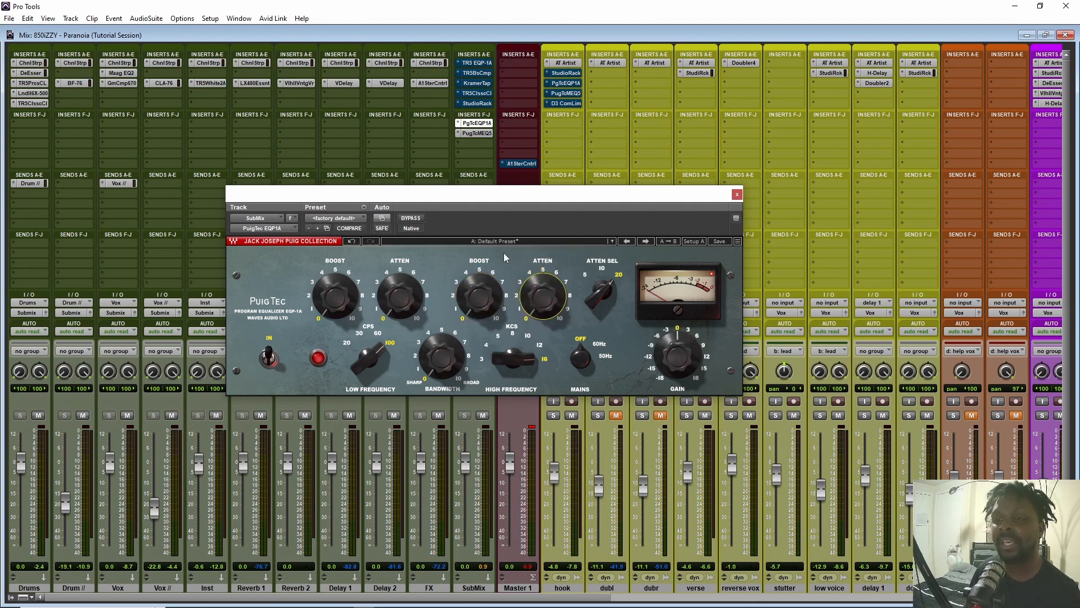
Set the high-frequency boost to about 5 and turn the bandwidth from sharp to fully broad and back to 0.
left_click_drag(489, 304, 489, 265)
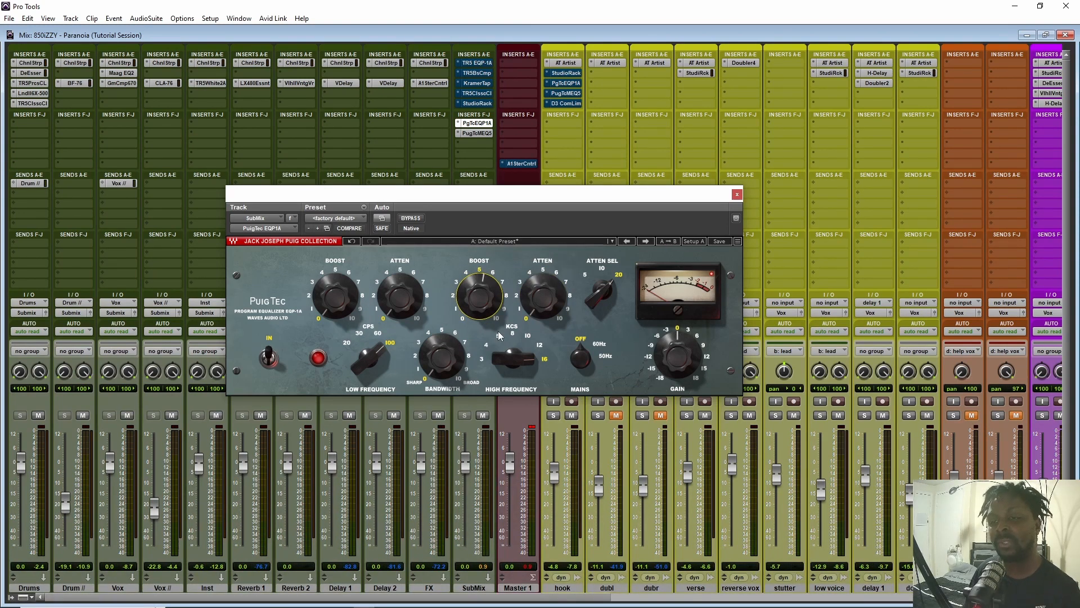
mouse_move(521, 347)
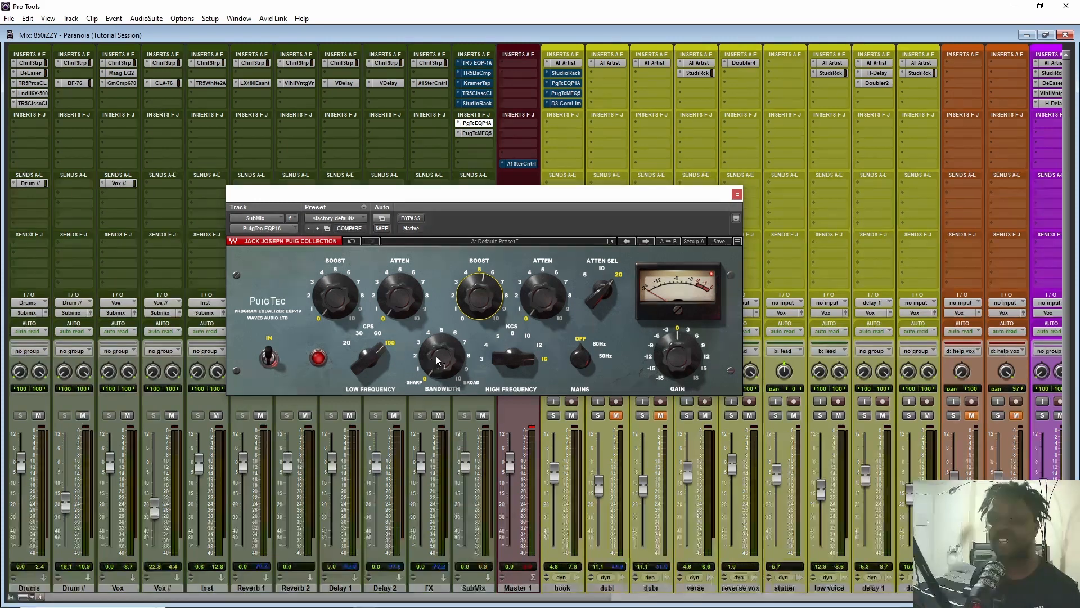
mouse_move(445, 365)
left_mouse_down()
mouse_move(446, 354)
mouse_move(445, 365)
left_mouse_up()
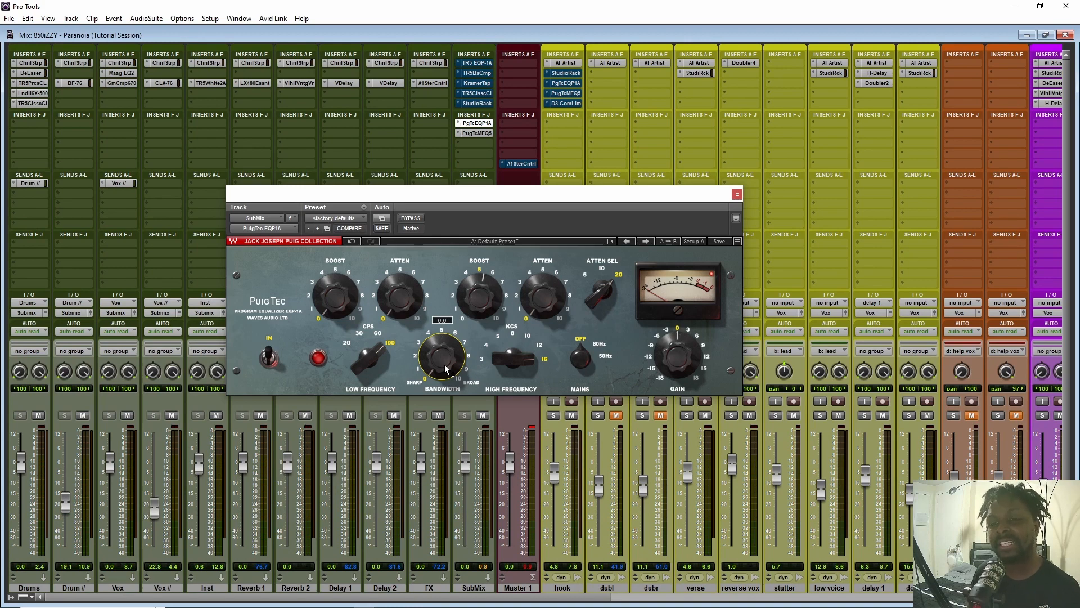
left_click_drag(445, 368, 429, 347)
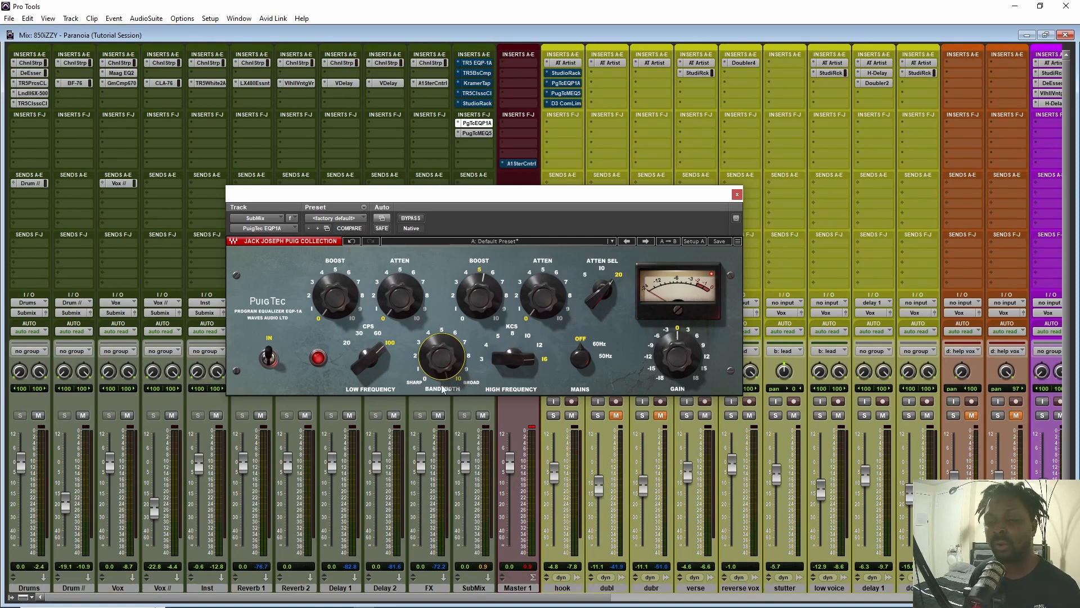
left_click_drag(444, 359, 443, 402)
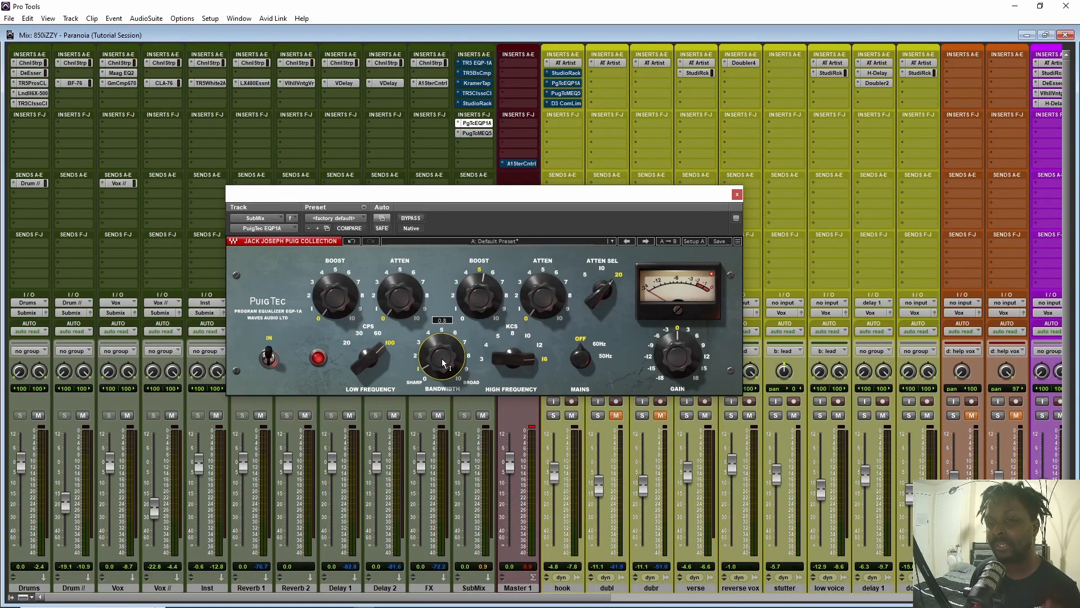
Set the high-frequency boost to about 2 and attenuation to about 5, with the attenuation selector at 5 kHz.
left_click_drag(479, 294, 546, 343)
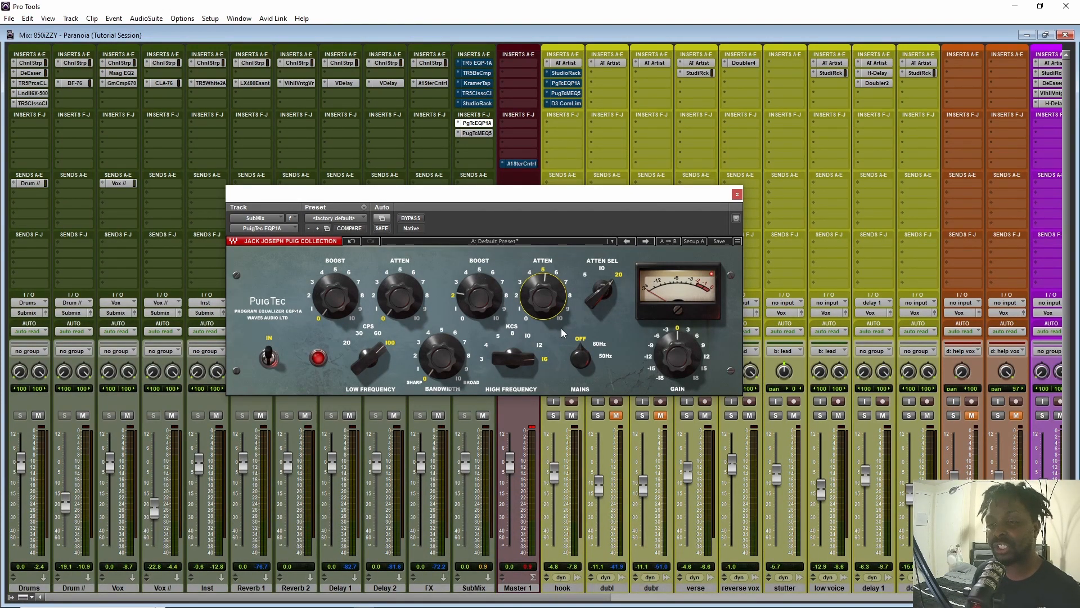
left_click(611, 288)
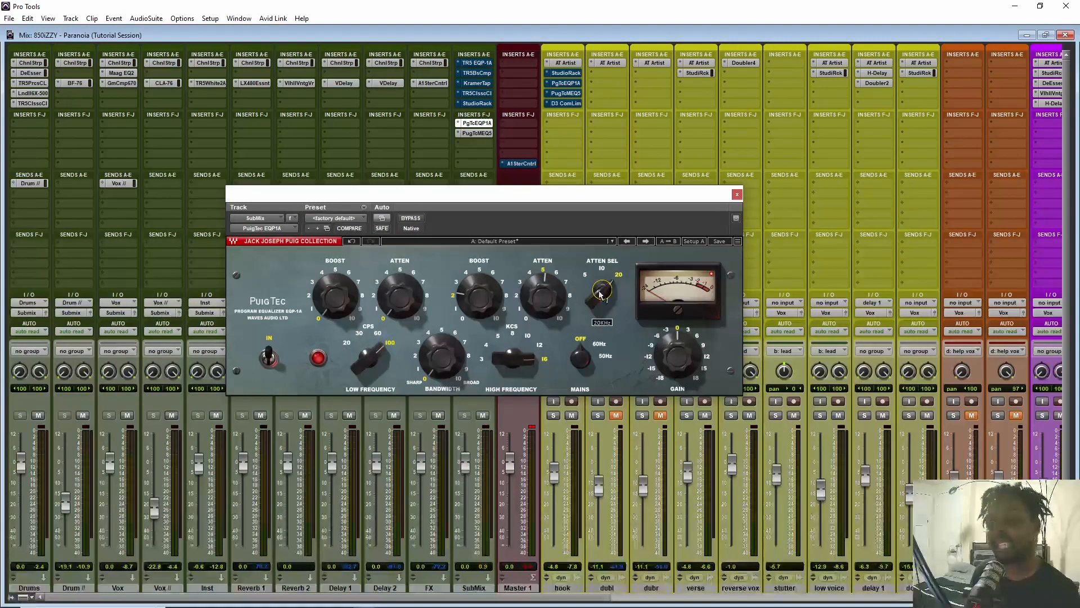
left_click_drag(602, 290, 599, 304)
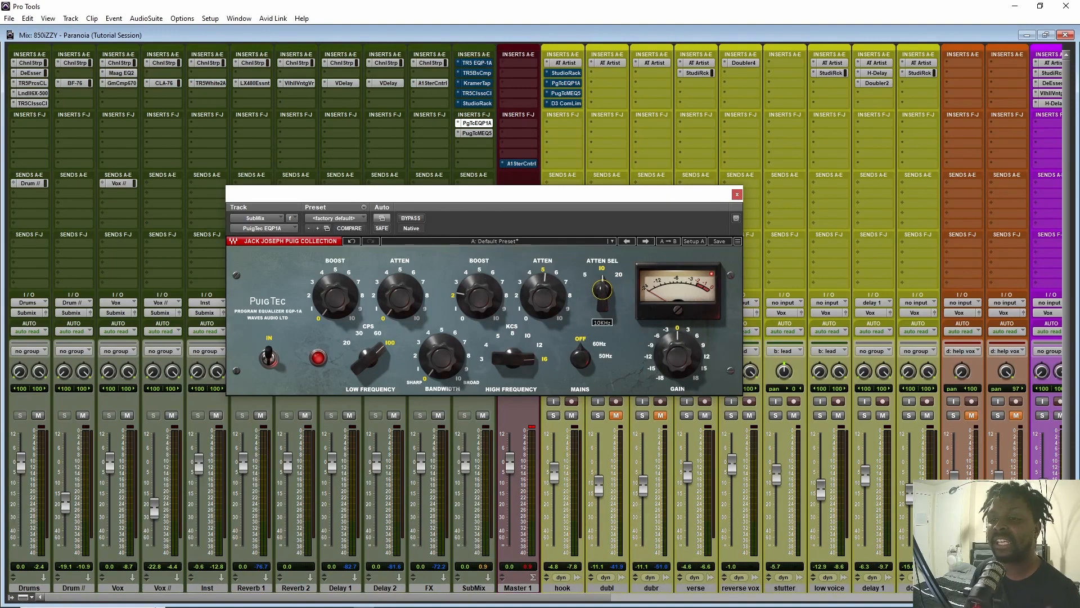
scroll(600, 291, "down", 1)
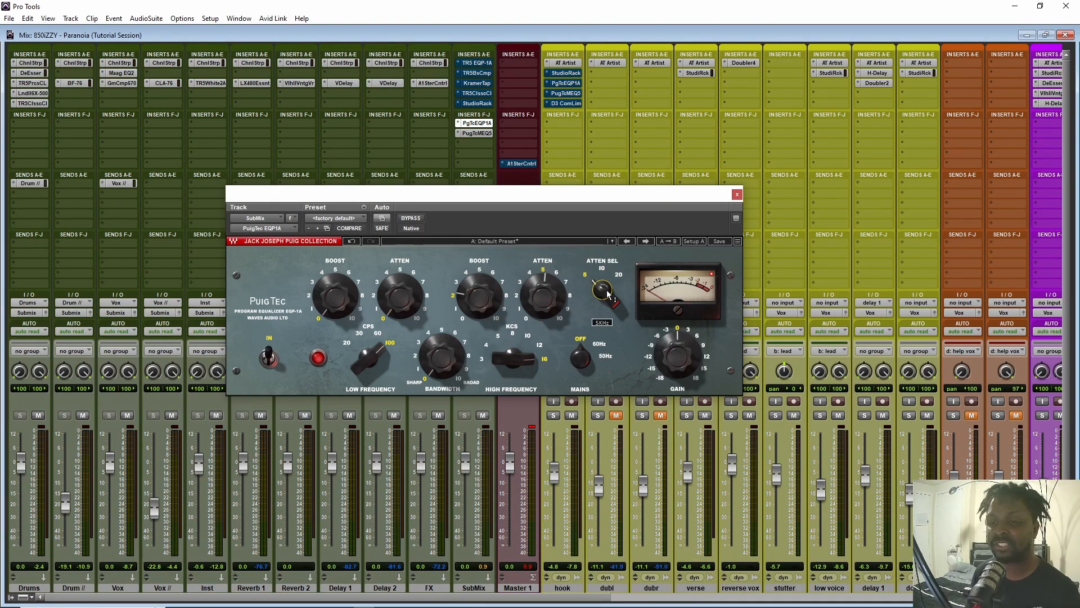
Set the EQP1A attenuation selector to 20 kHz and switch to the PuigTec MEQ5 on the SubMix track.
scroll(607, 293, "up", 2)
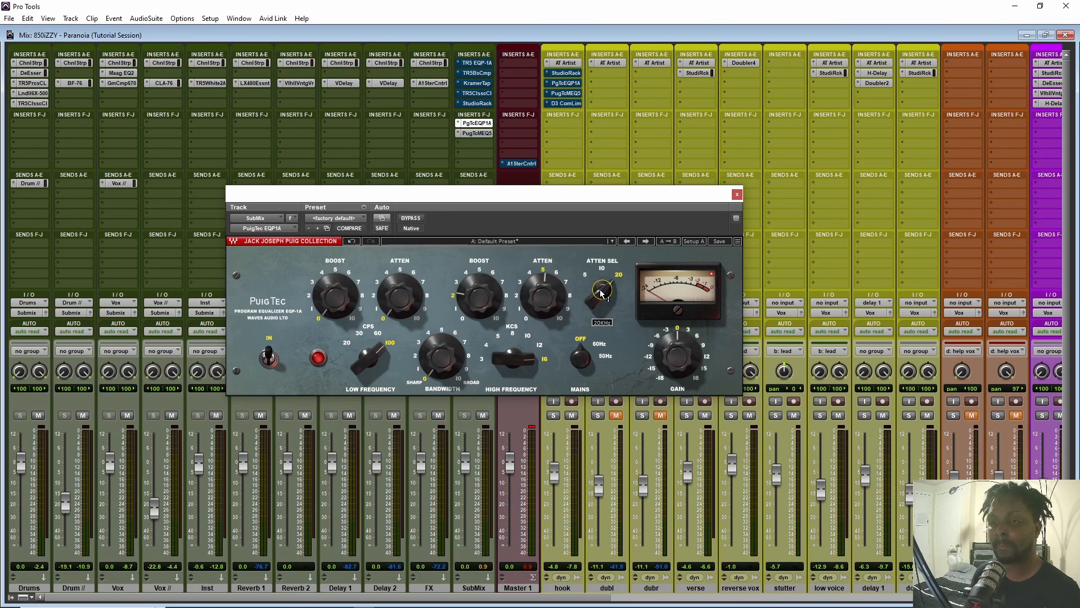
left_click(477, 123)
left_click(476, 133)
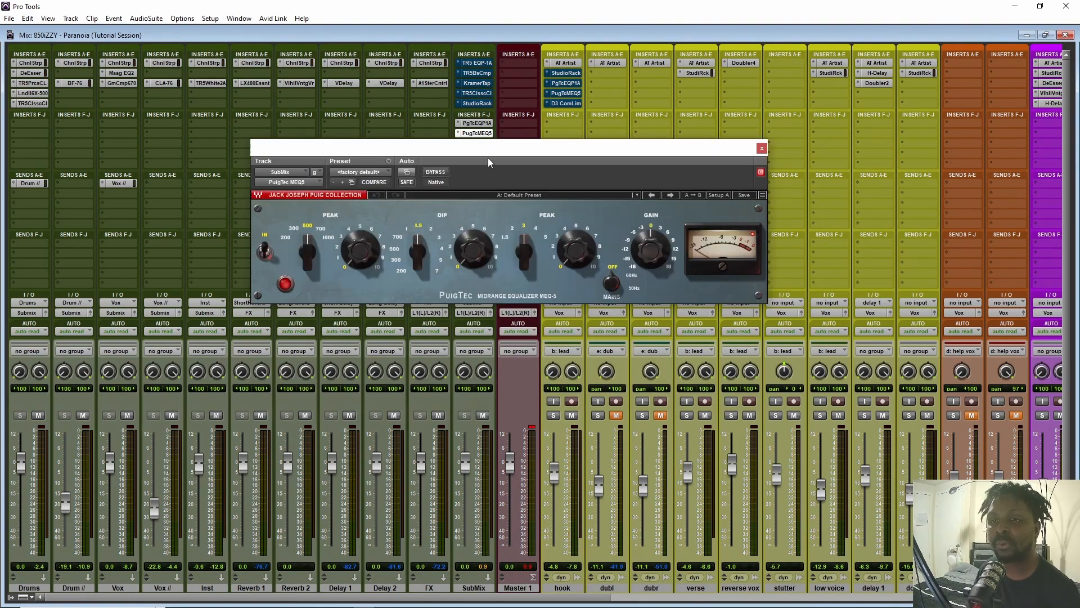
left_click_drag(488, 159, 460, 207)
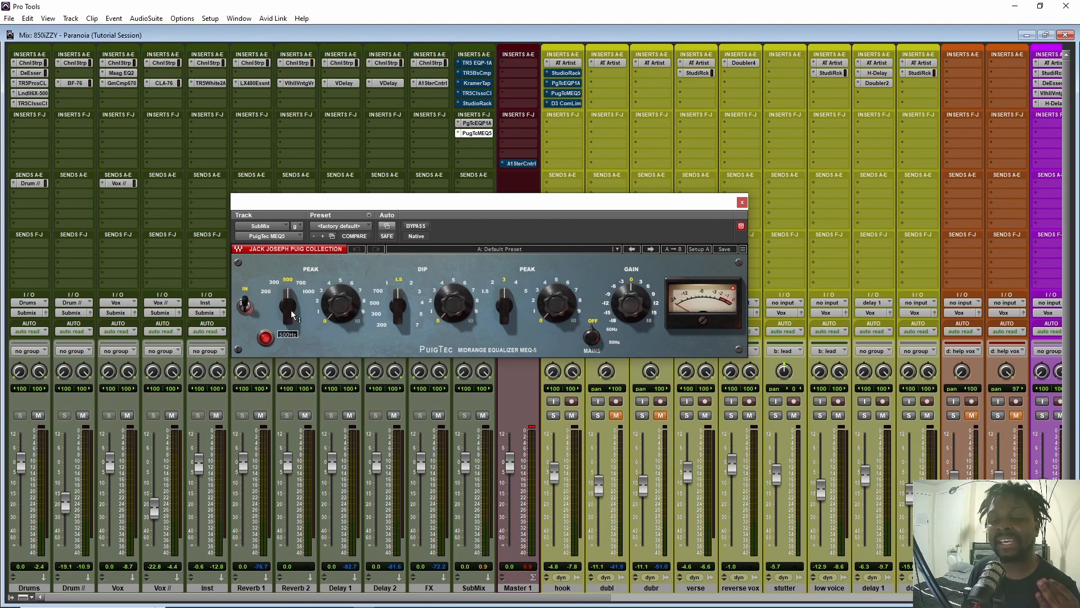
Turn the MEQ5 low peak frequency to 1000 Hz and back to 500 Hz, and raise its boost to about 9.
left_click_drag(291, 310, 289, 315)
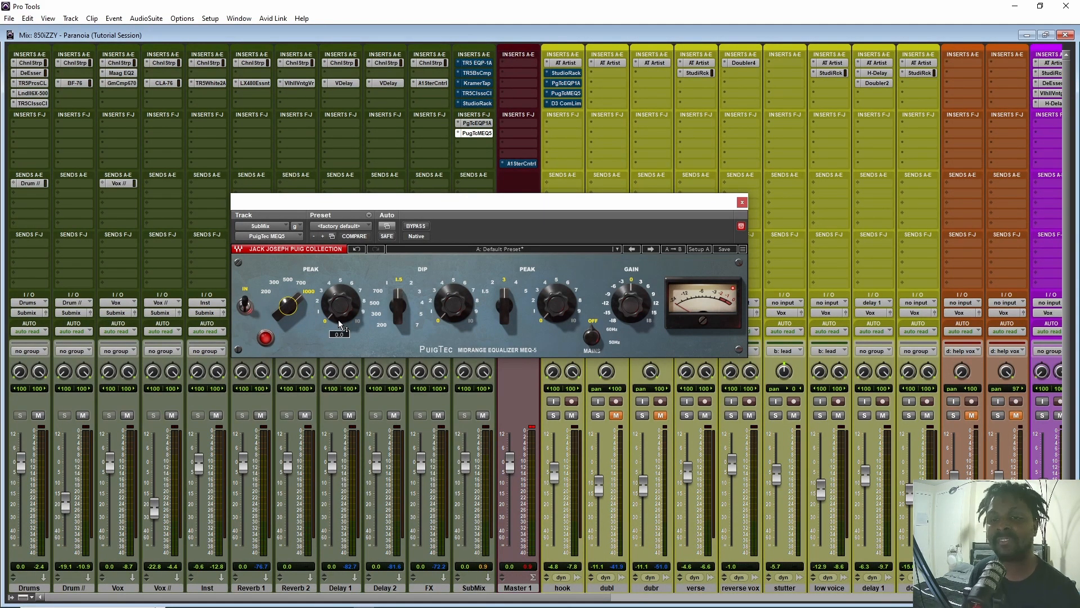
left_click_drag(288, 311, 343, 267)
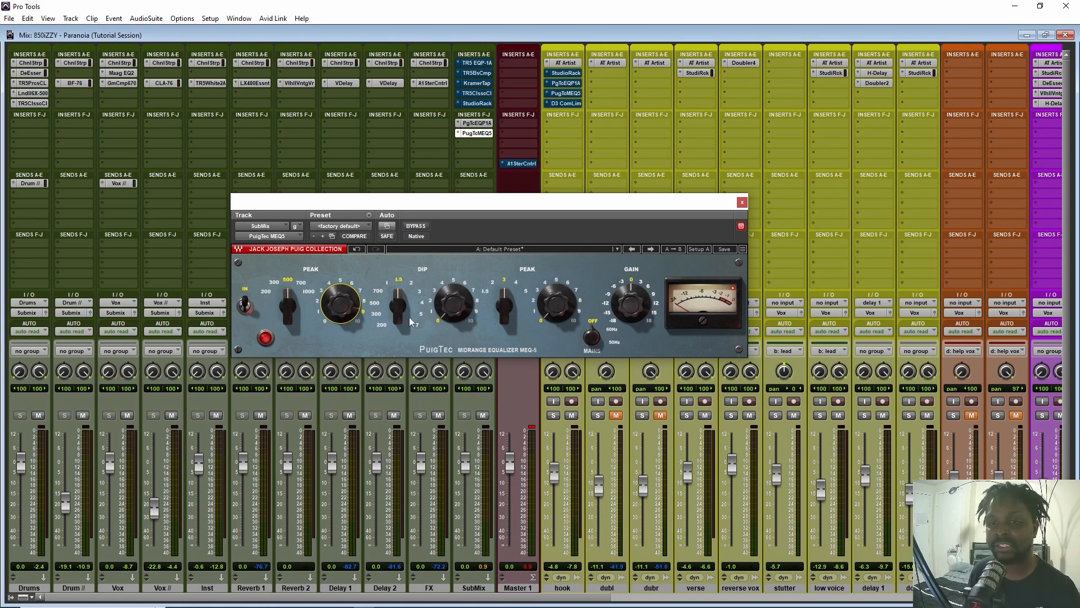
Turn the MEQ5 dip frequency down to 200 Hz and up to 7 kHz, and set the dip amount to about 6.
mouse_move(397, 307)
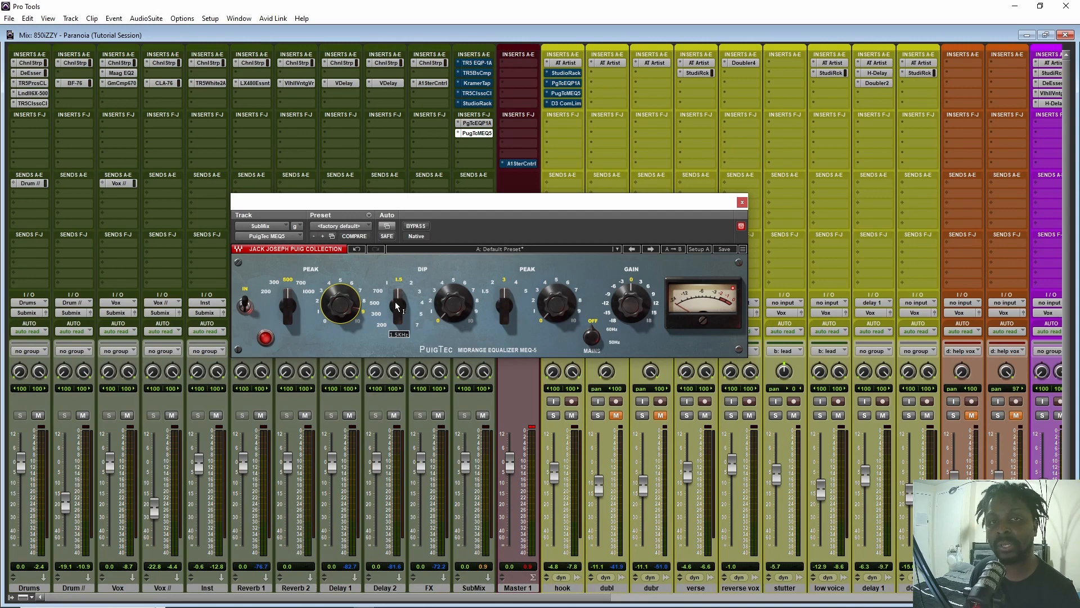
left_click_drag(397, 307, 399, 314)
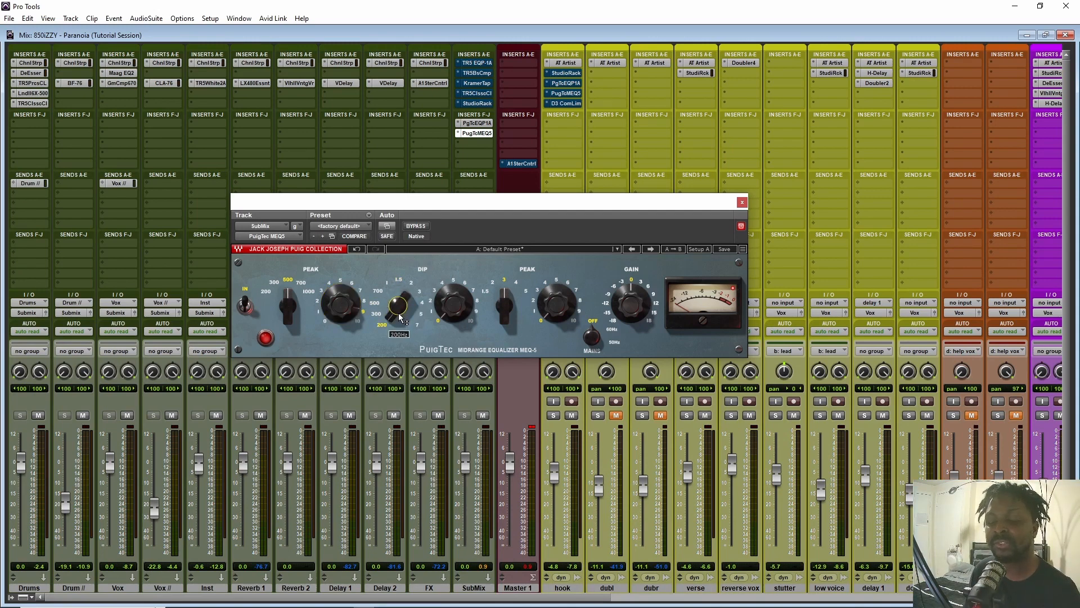
left_click_drag(399, 315, 399, 292)
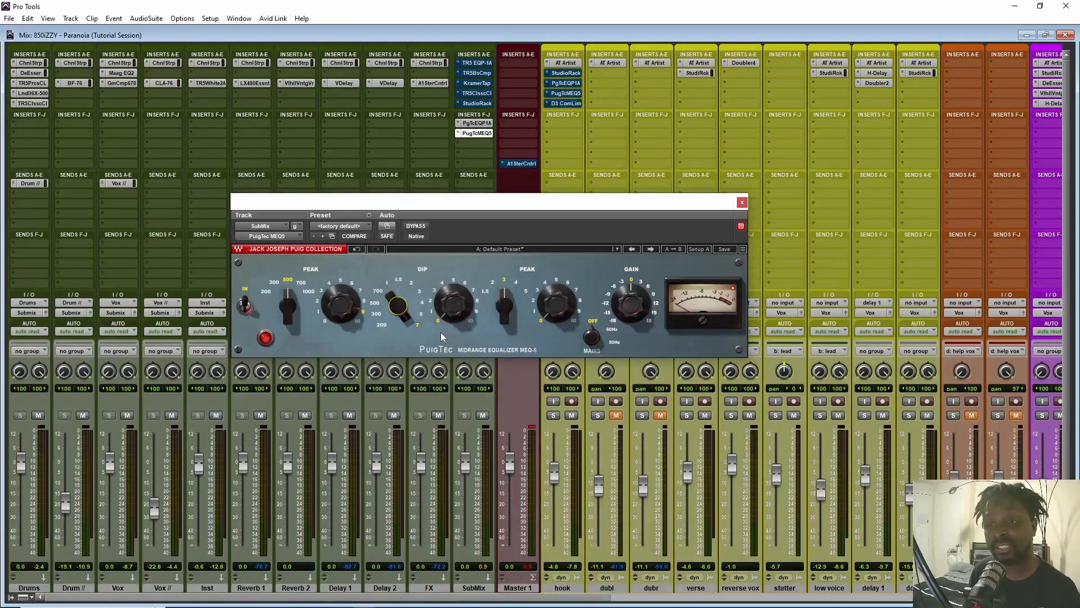
left_click_drag(453, 315, 454, 279)
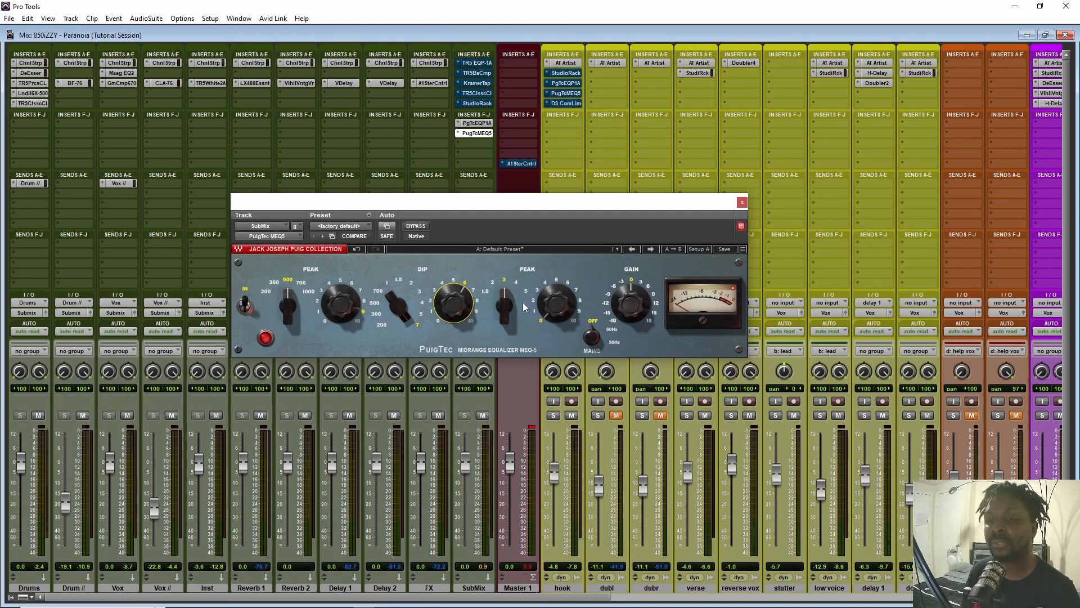
Set the MEQ5 high peak frequency to 5 kHz and its boost to about 8.
left_click_drag(505, 301, 506, 279)
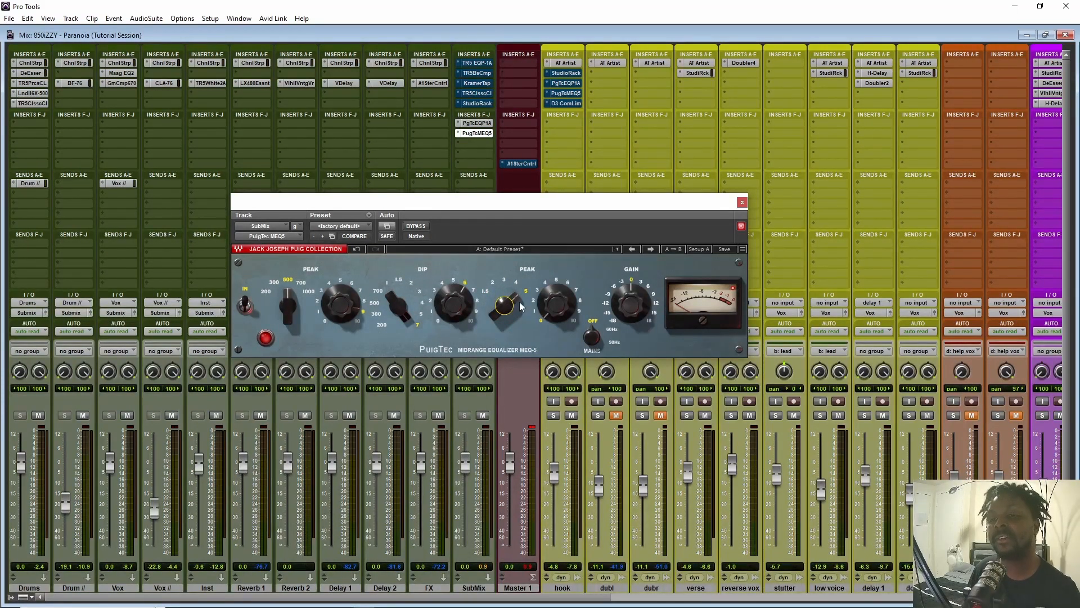
left_click_drag(557, 306, 557, 301)
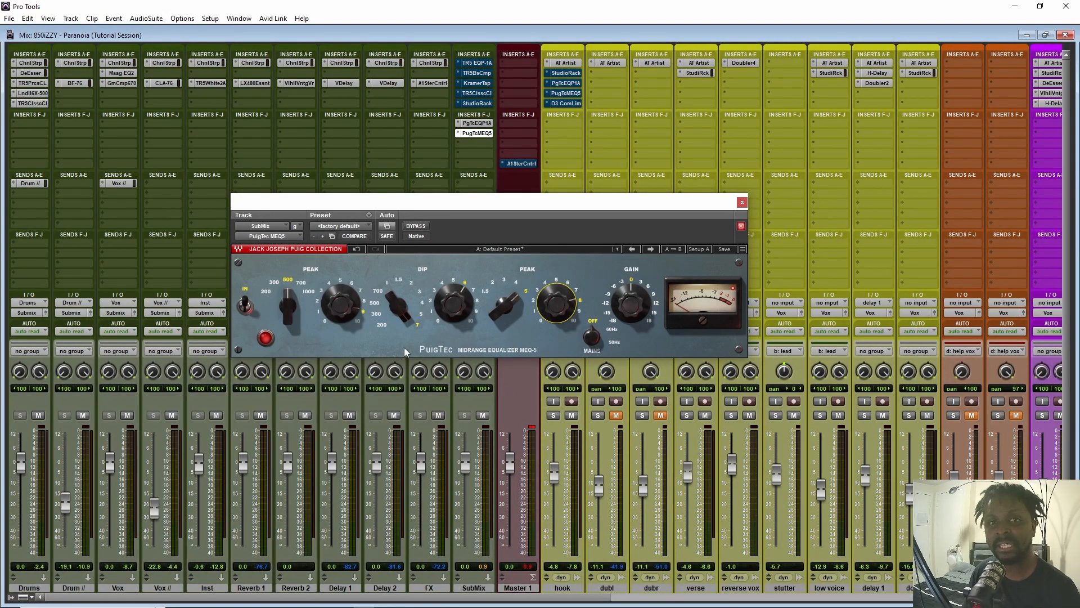
Set both the MEQ5 dip and low peak frequencies to 700 Hz and reduce the dip amount to about 5.4.
mouse_move(392, 305)
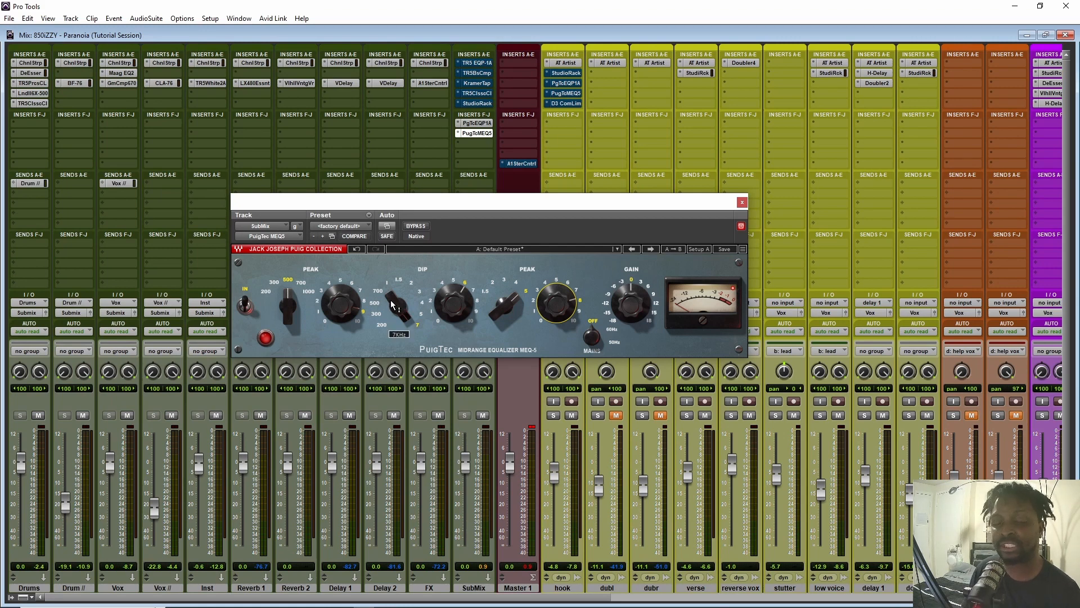
left_click_drag(392, 305, 393, 322)
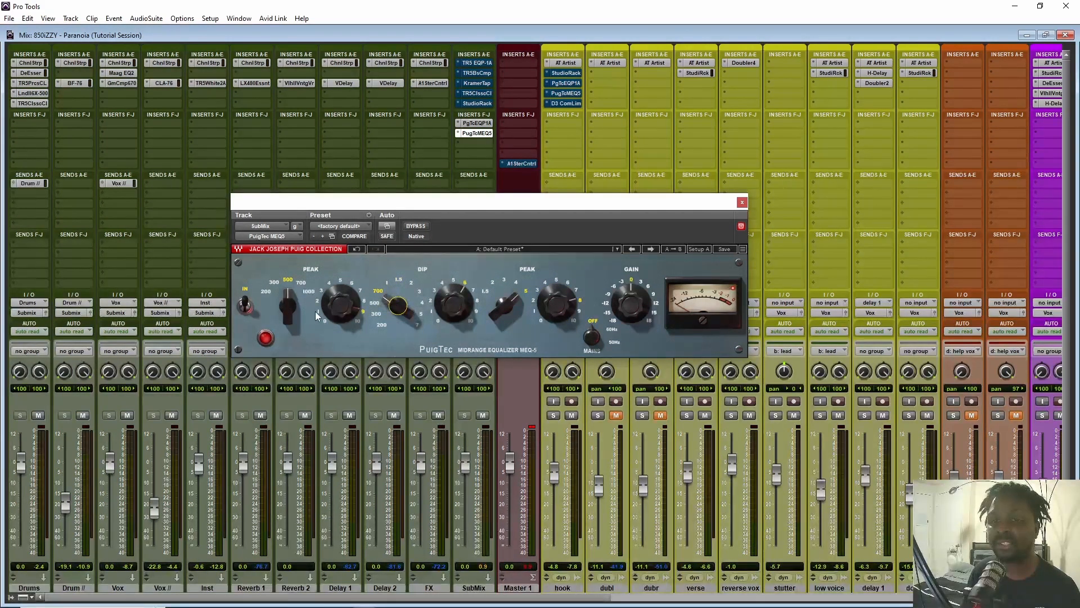
mouse_move(288, 305)
left_click_drag(287, 305, 288, 297)
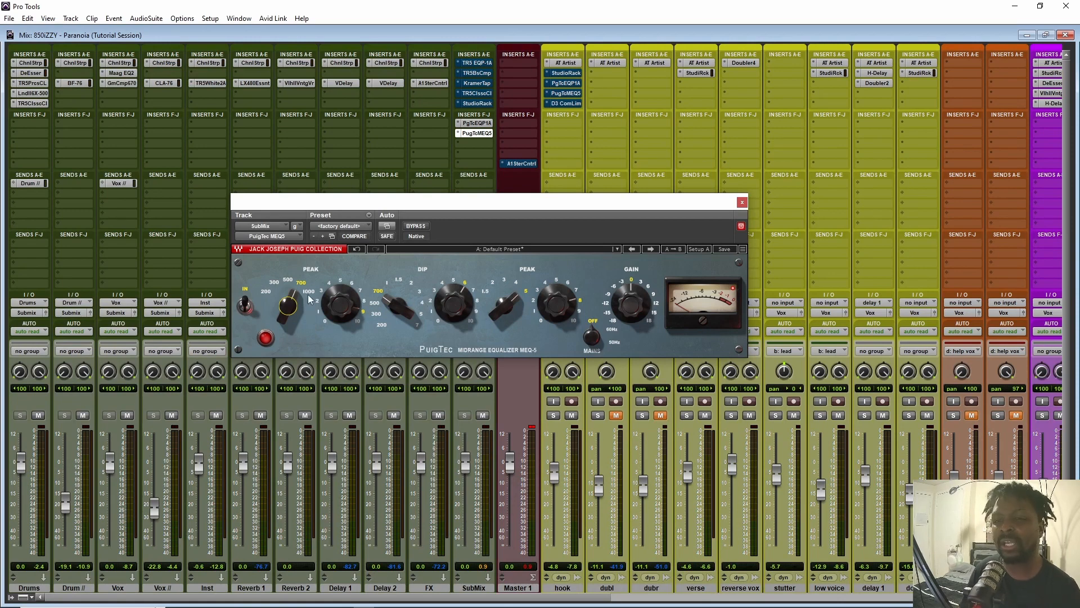
left_click_drag(453, 305, 455, 310)
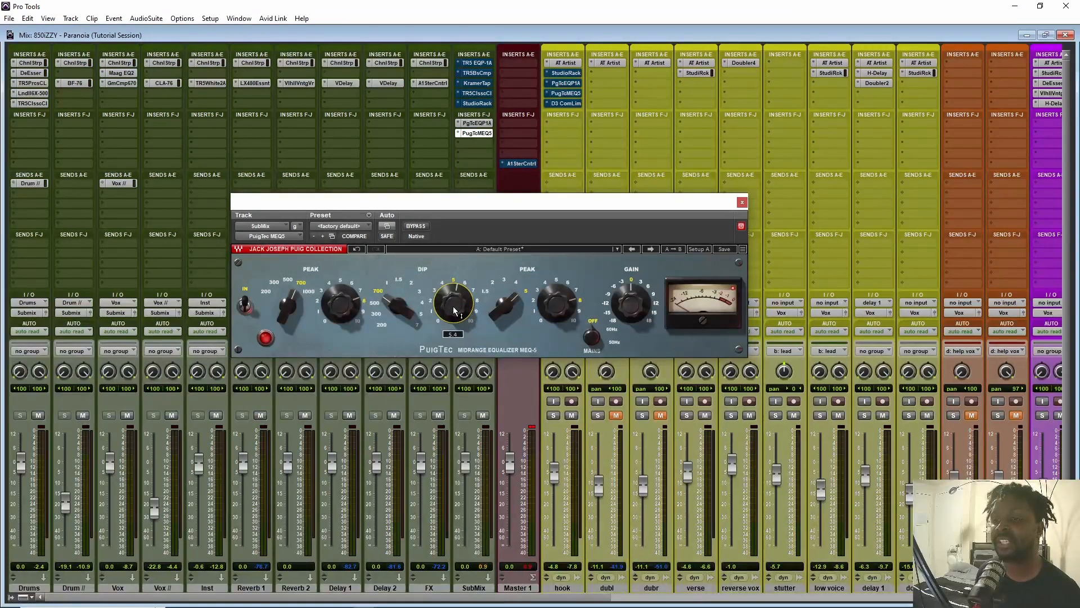
Open the SubMix track's EQP1A together with the MEQ5 so both equalizers are displayed.
left_click(478, 123, "shift")
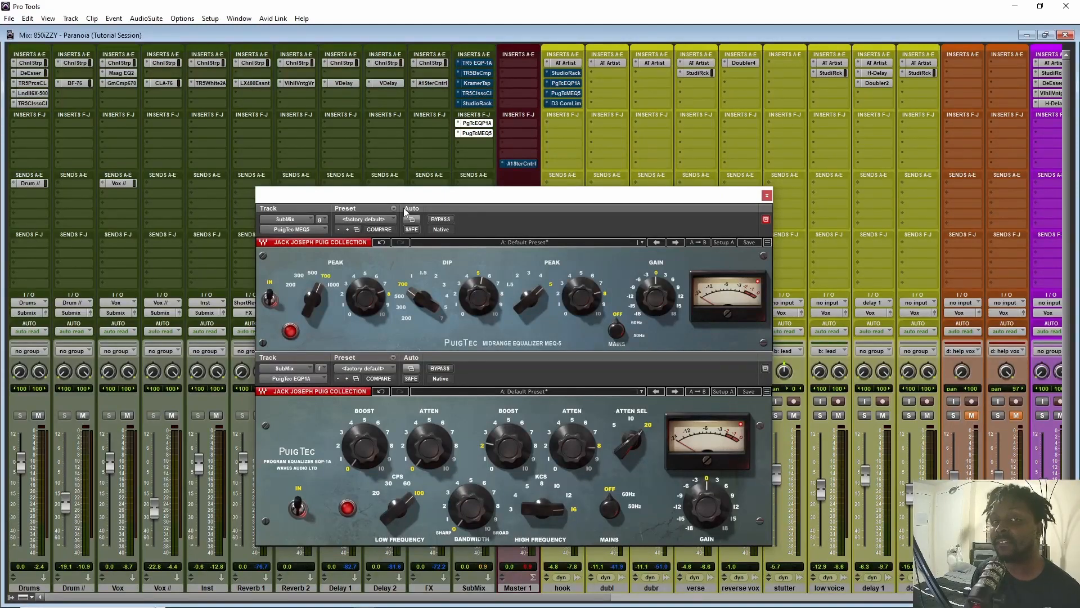